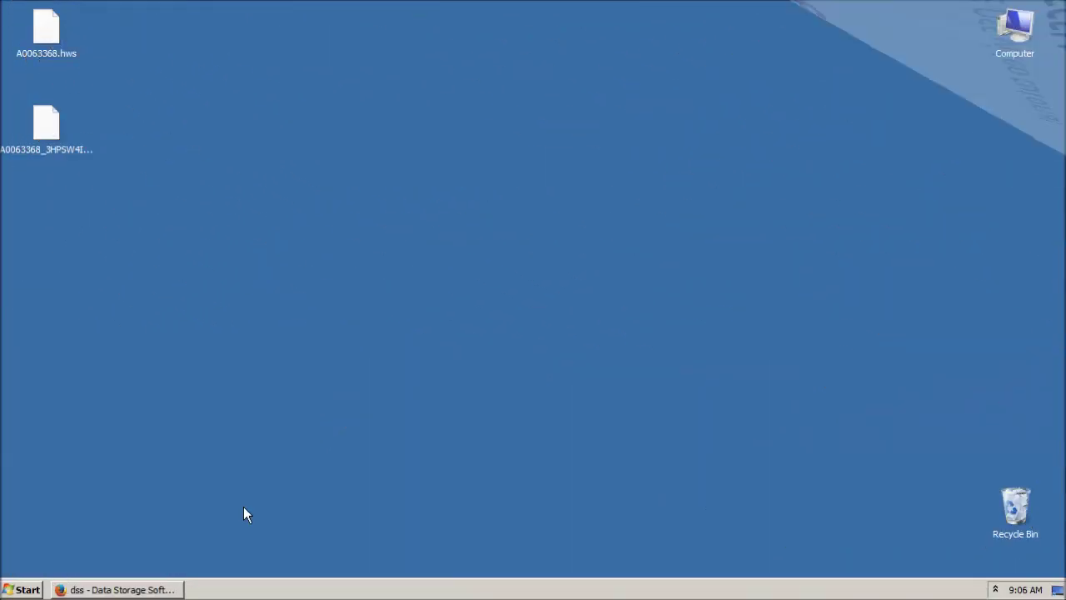
Launch iSCSI Initiator by searching 'iscsi' from the Start menu.
{"action": "left_click", "coordinate": [25, 585]}
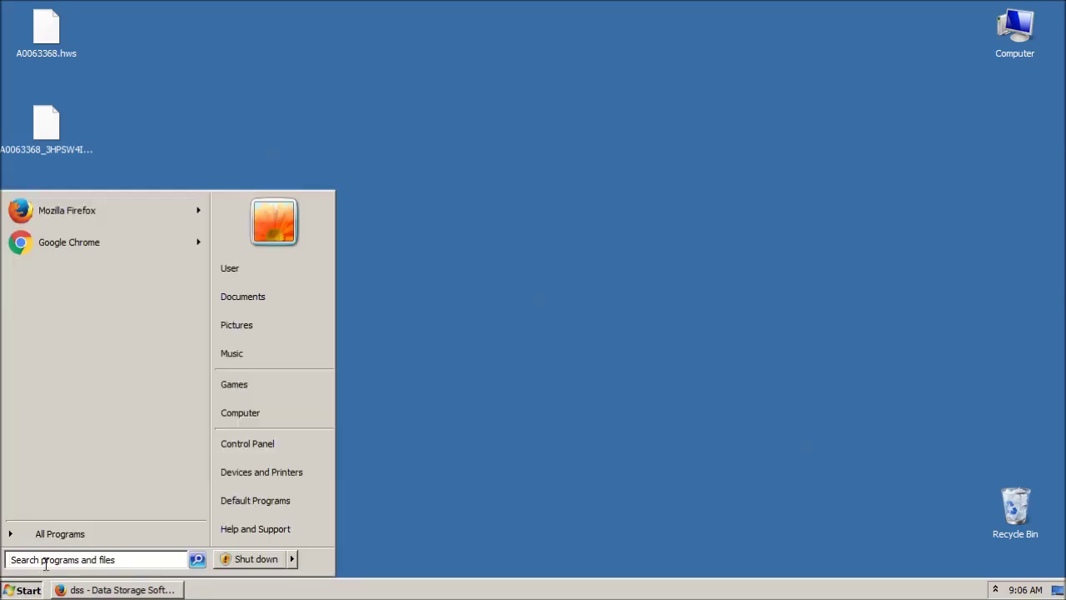
{"action": "type", "text": "iscsi"}
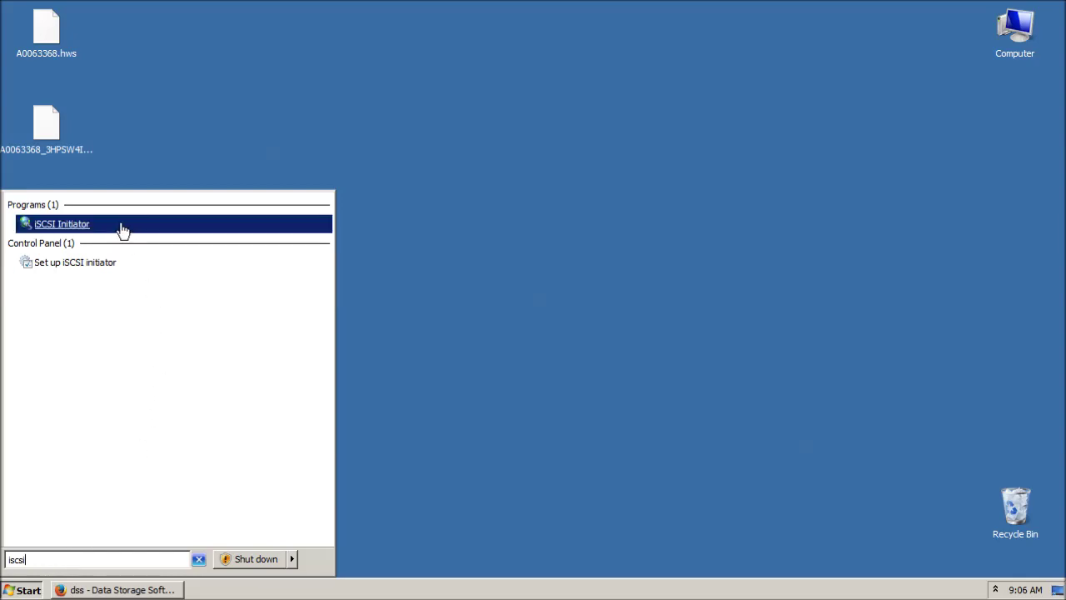
{"action": "left_click", "coordinate": [62, 224]}
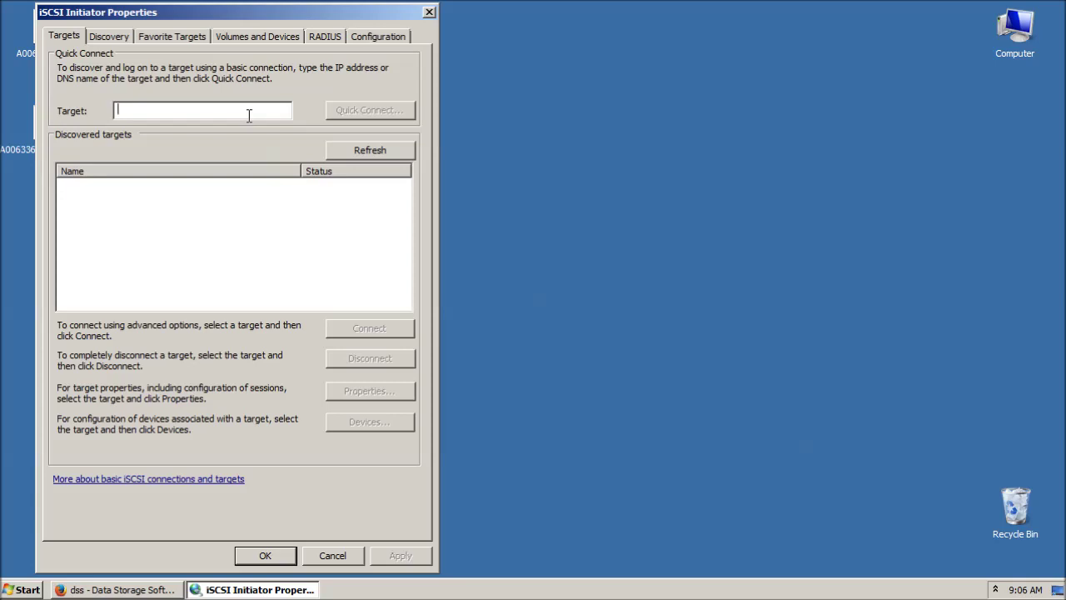
Quick Connect to 192.168.219.58 to discover target iqn.2016-03:dss.target0.
{"action": "type", "text": "192.168."}
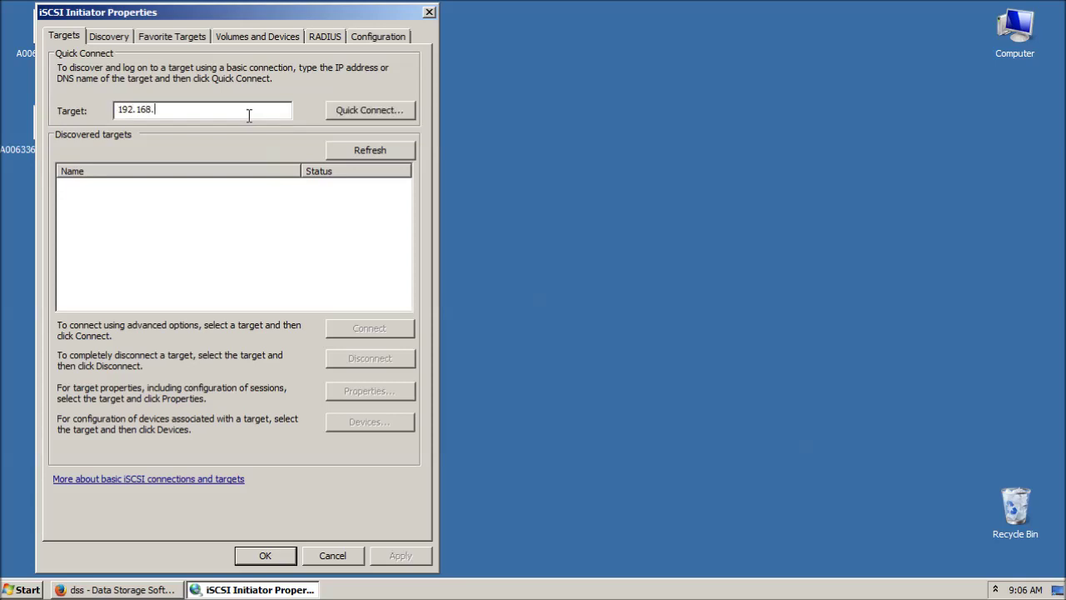
{"action": "type", "text": "219.58"}
{"action": "left_click", "coordinate": [351, 112]}
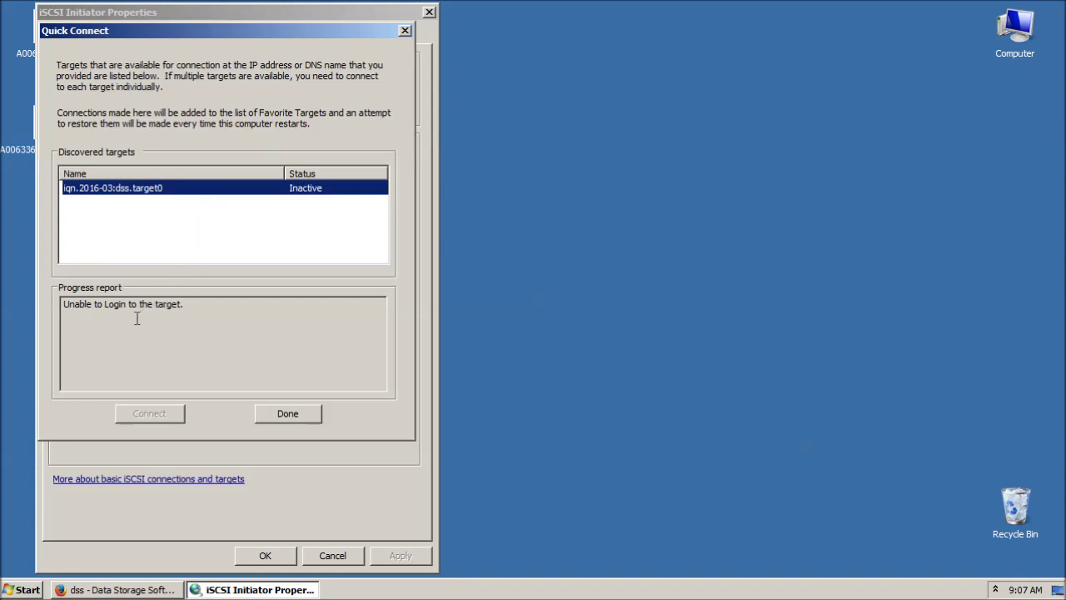
{"action": "left_click", "coordinate": [268, 420]}
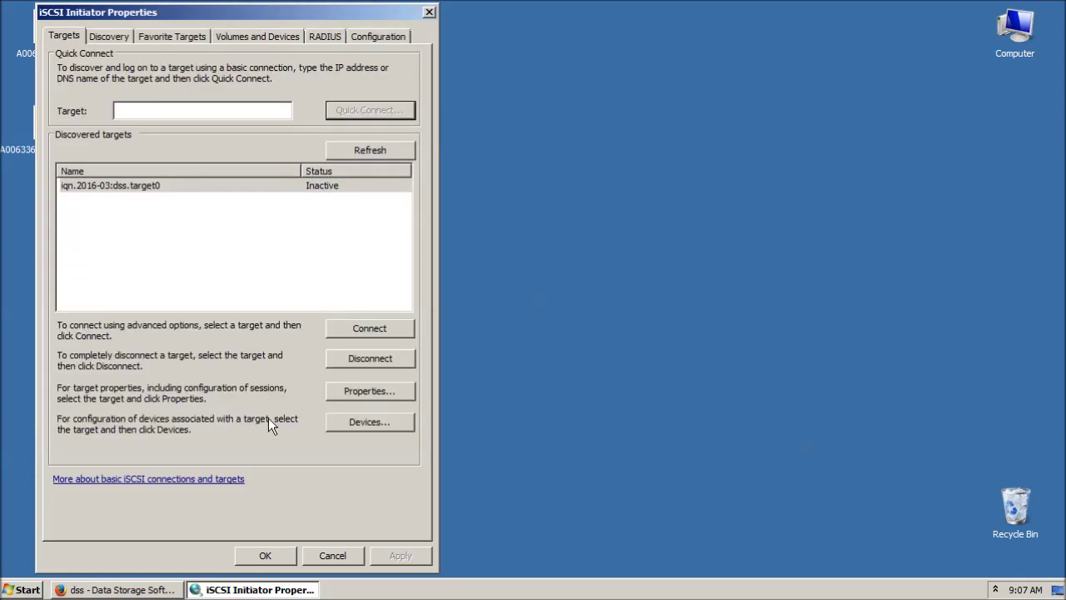
Enable CHAP logon for iqn.2016-03:dss.target0 with CHAP name 'user' and the target secret.
{"action": "left_click", "coordinate": [371, 196]}
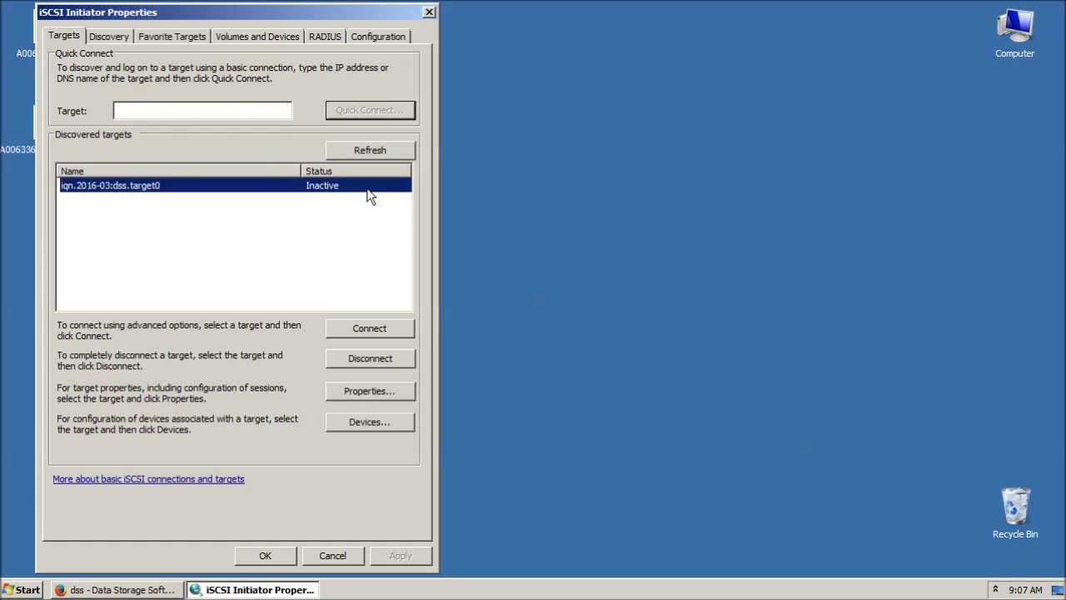
{"action": "left_click", "coordinate": [361, 331]}
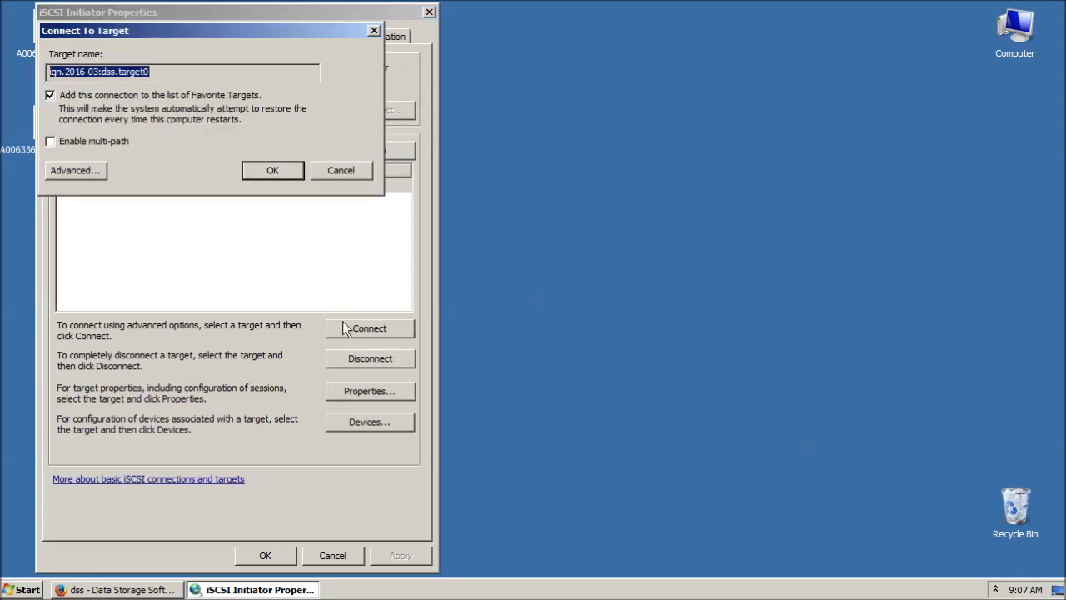
{"action": "left_click", "coordinate": [89, 170]}
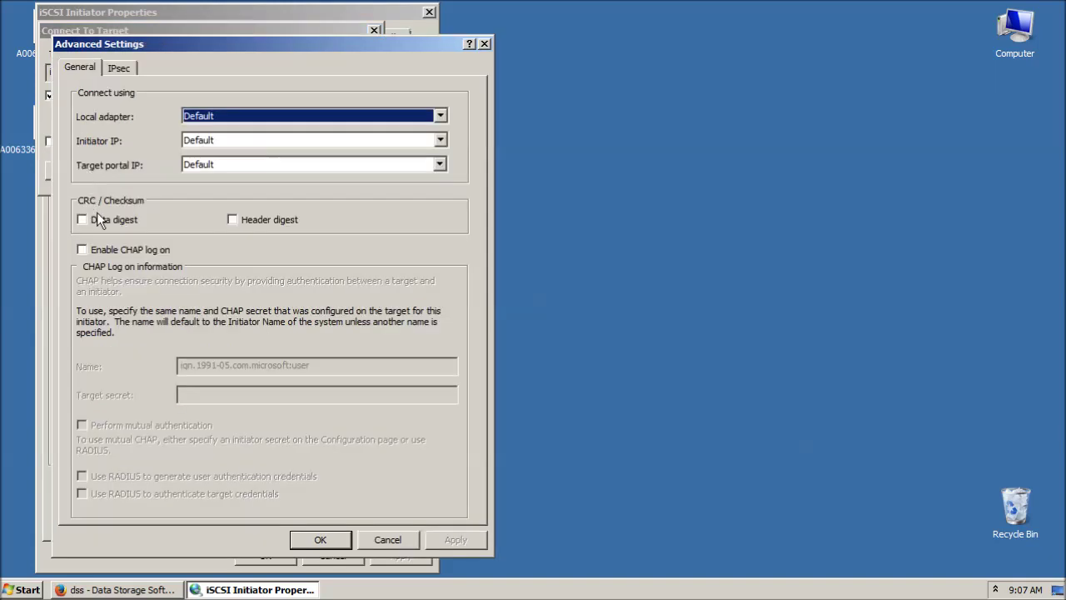
{"action": "left_click", "coordinate": [123, 251]}
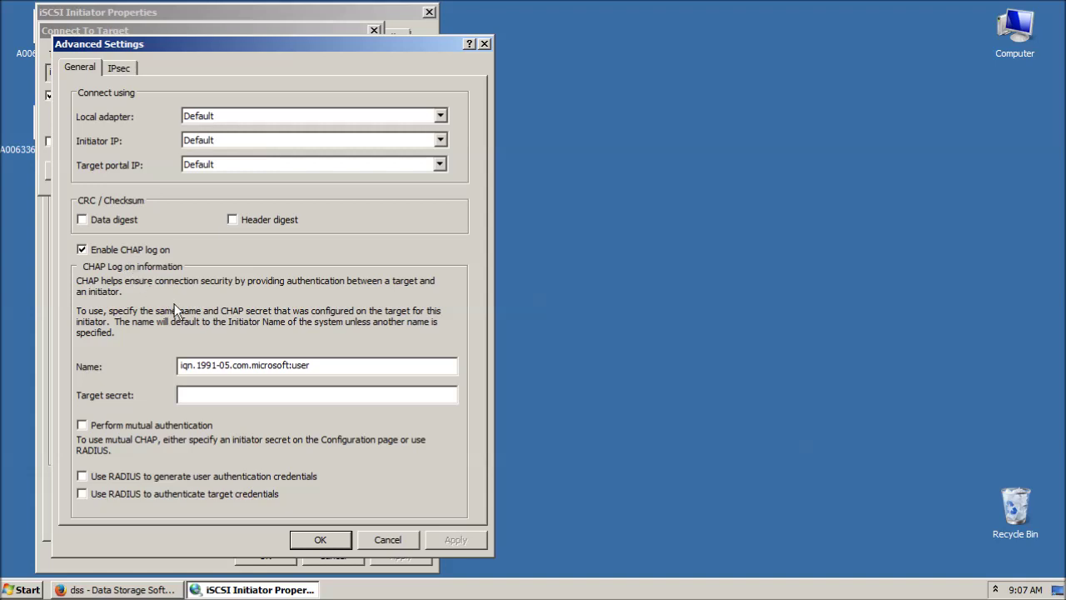
{"action": "left_click_drag", "start_coordinate": [180, 365], "coordinate": [324, 365]}
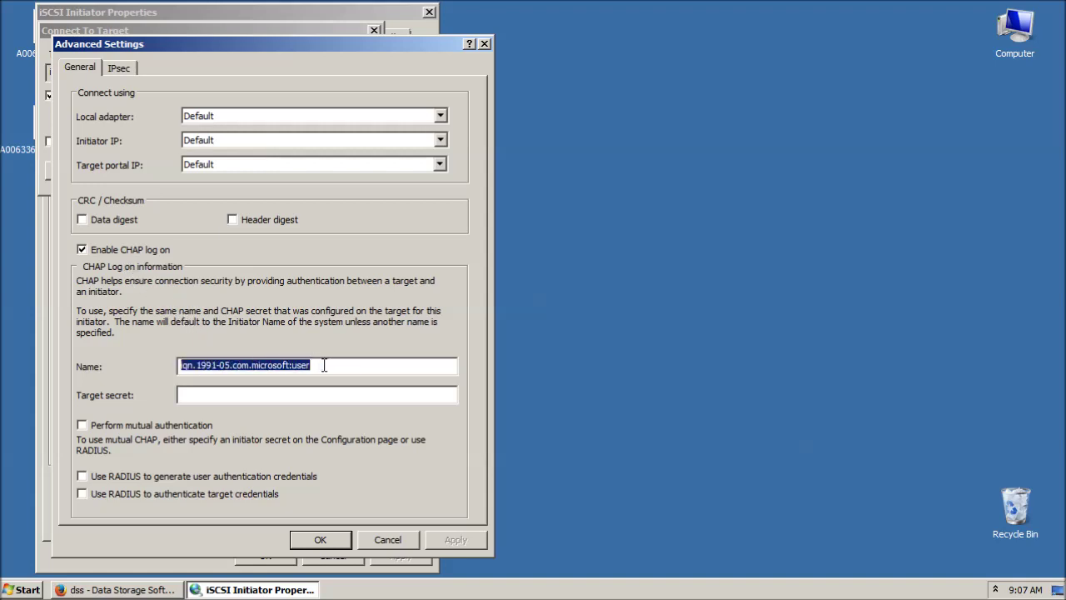
{"action": "type", "text": "user"}
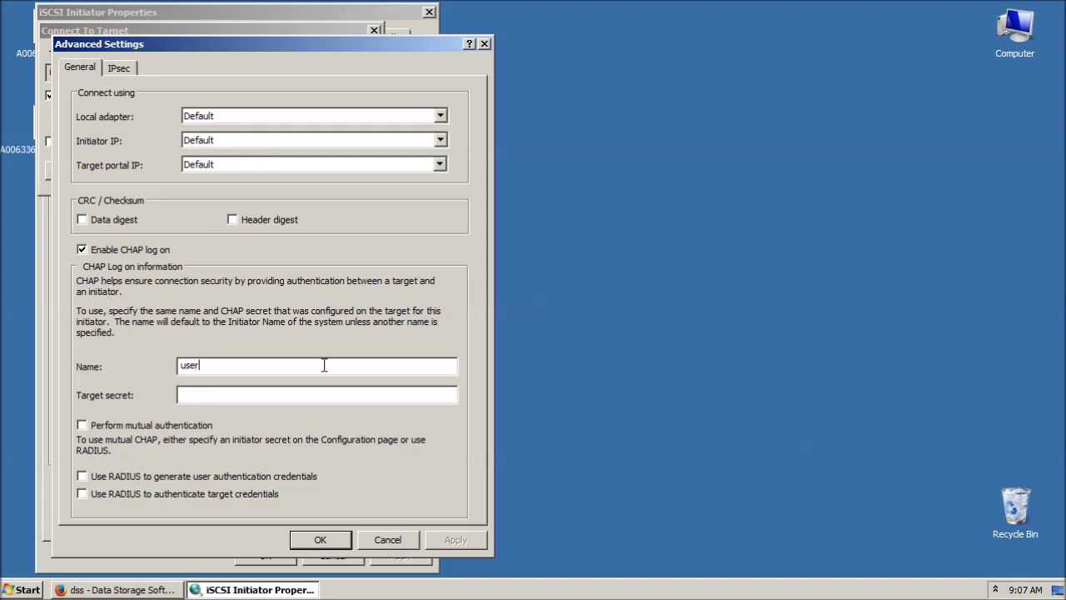
{"action": "left_click", "coordinate": [316, 393]}
{"action": "type", "text": "123456789012"}
{"action": "left_click", "coordinate": [317, 538]}
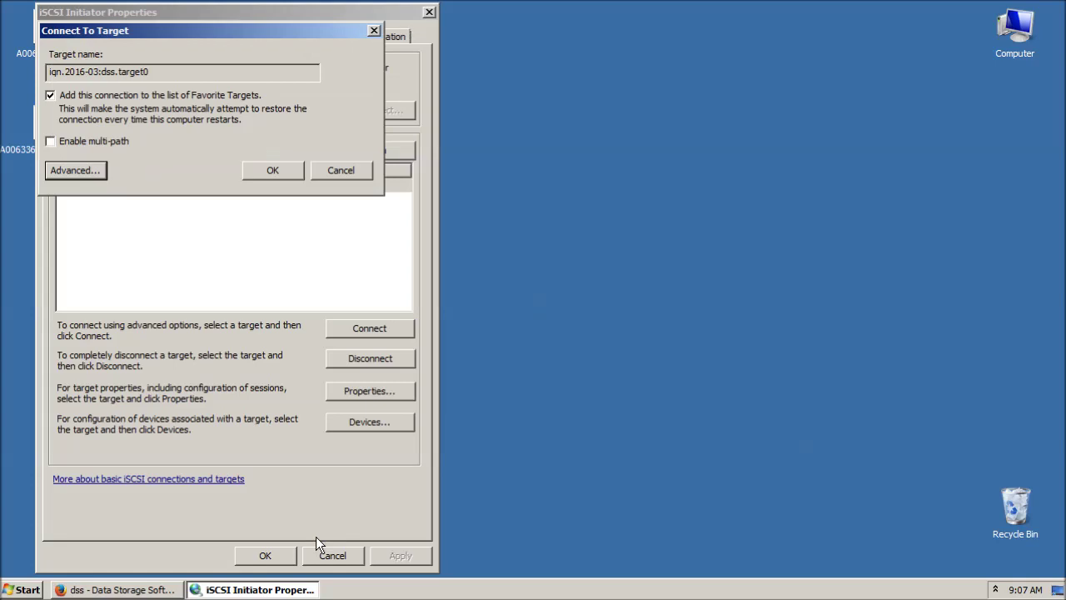
Confirm the connection and select iqn.2016-03:dss.target0 to verify it shows Connected.
{"action": "left_click", "coordinate": [275, 170]}
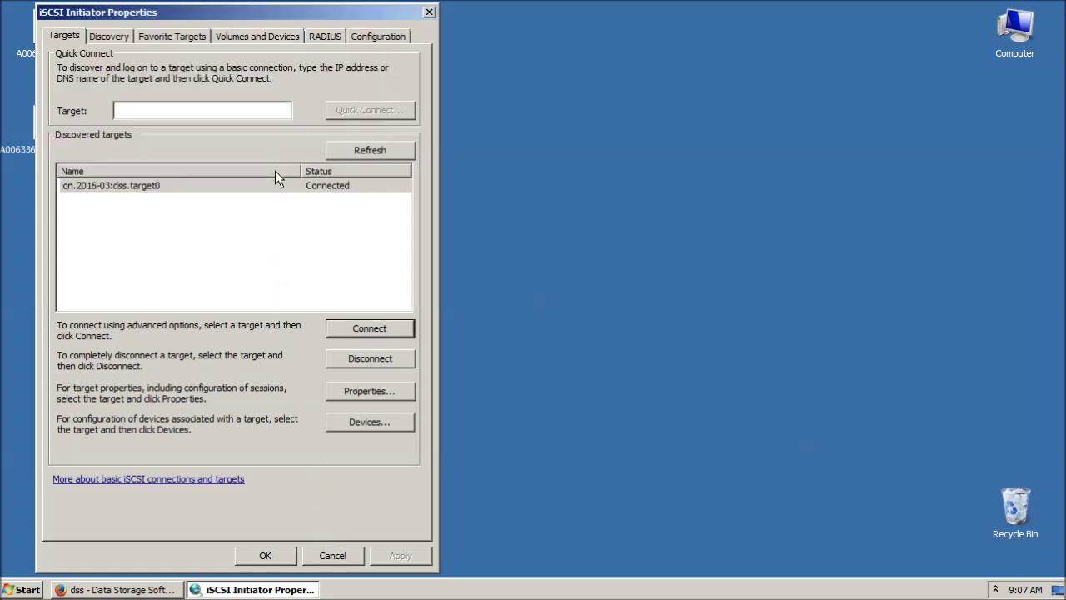
{"action": "left_click", "coordinate": [369, 187]}
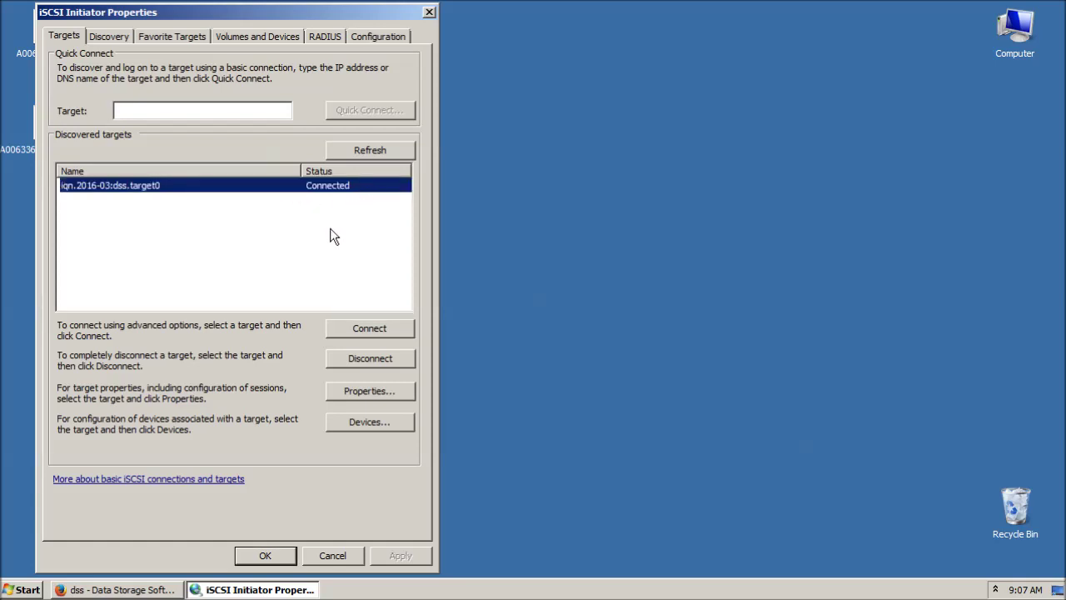
Open Computer Management through a 'comp' Start search and go to Disk Management.
{"action": "left_click", "coordinate": [25, 588]}
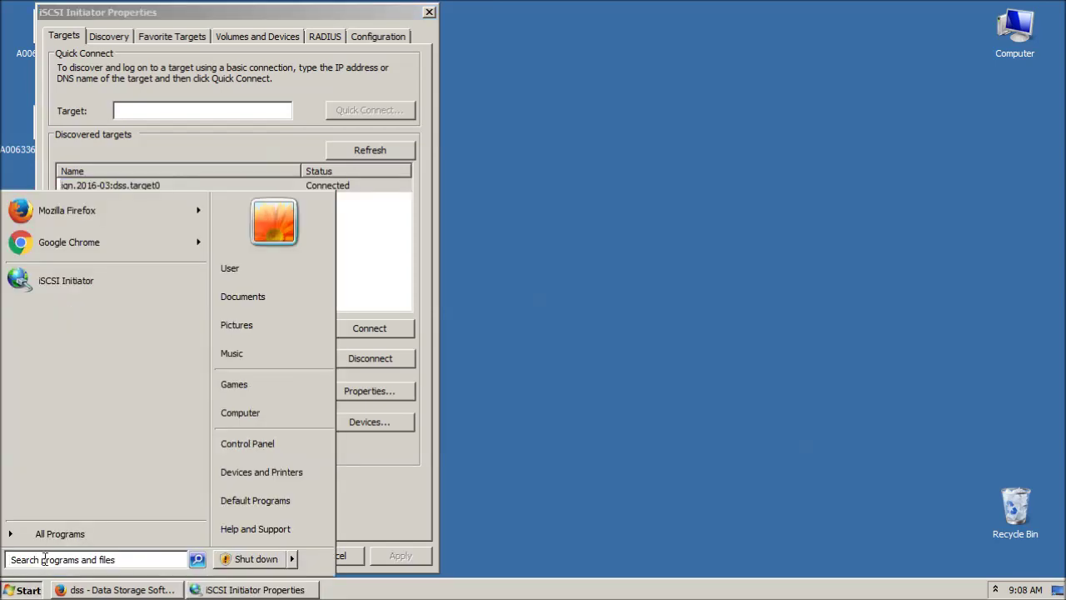
{"action": "type", "text": "comp"}
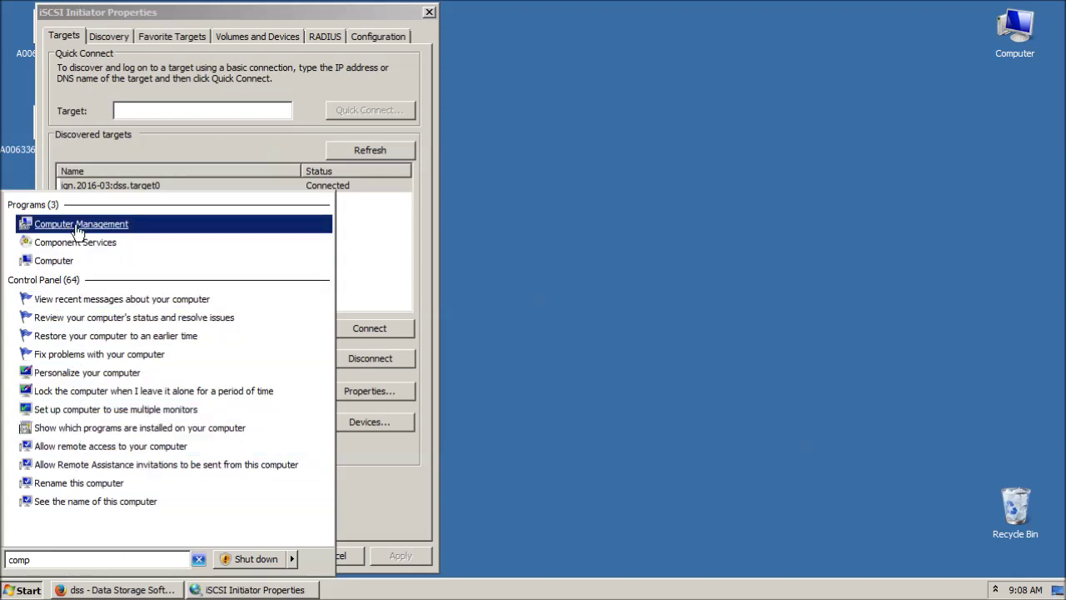
{"action": "left_click", "coordinate": [78, 230]}
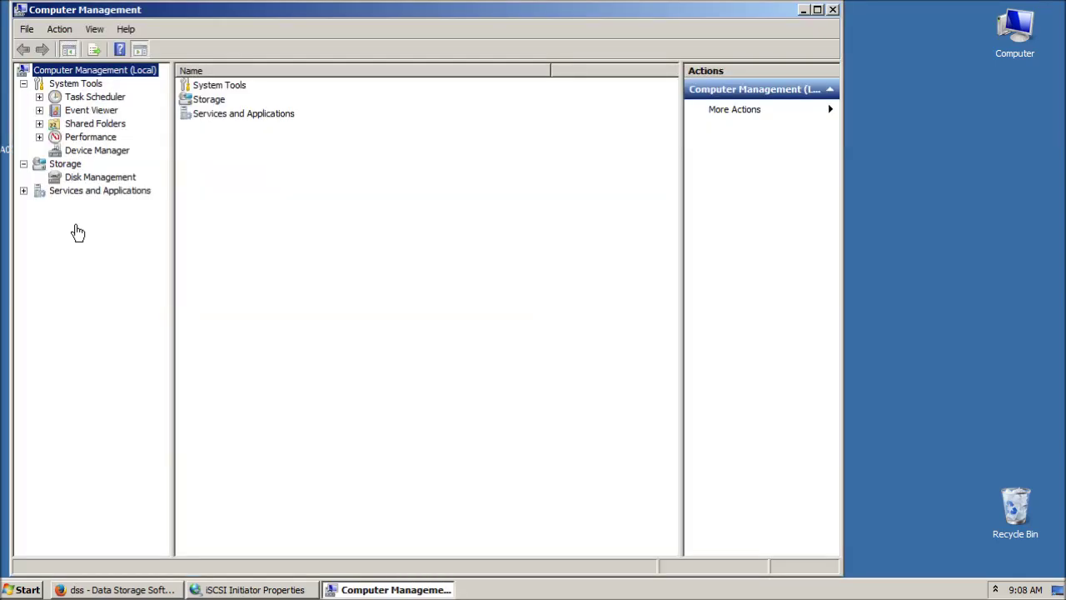
{"action": "left_click", "coordinate": [95, 179]}
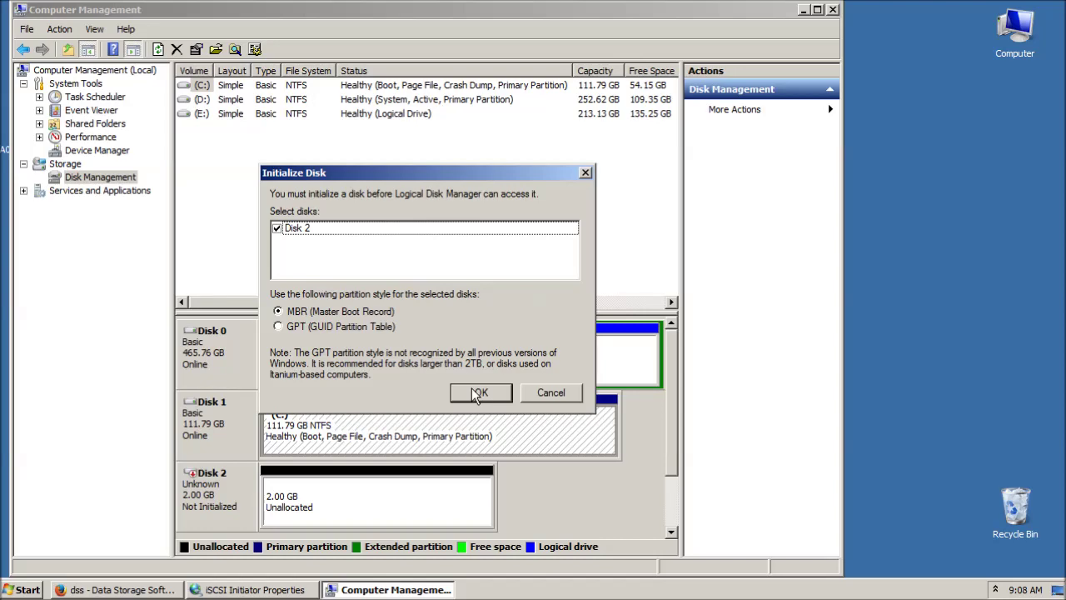
Initialize Disk 2 with the MBR partition style and select it.
{"action": "left_click", "coordinate": [472, 392]}
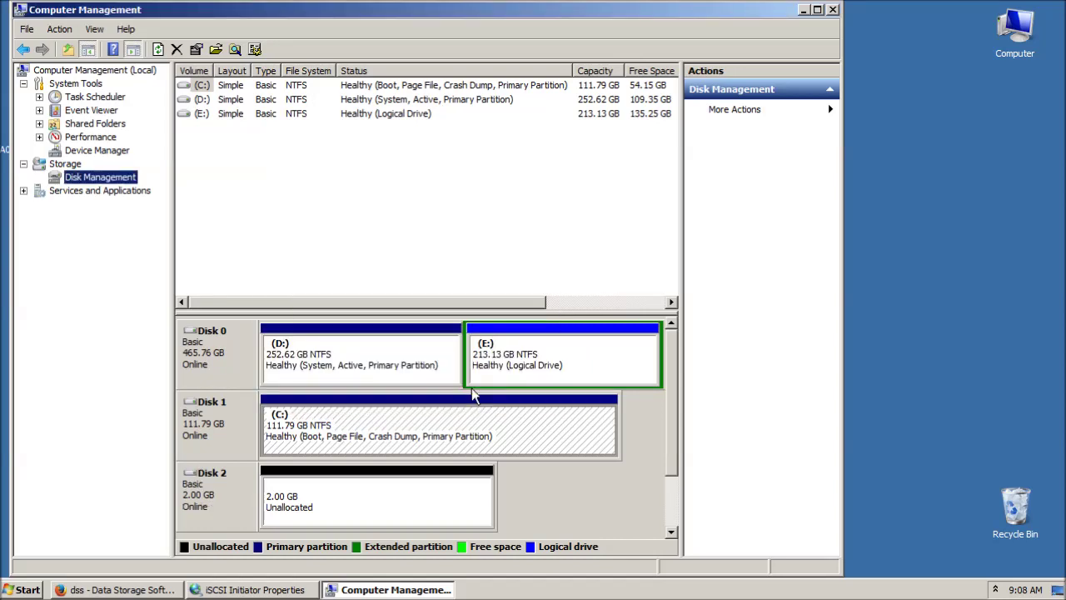
{"action": "left_click", "coordinate": [214, 508]}
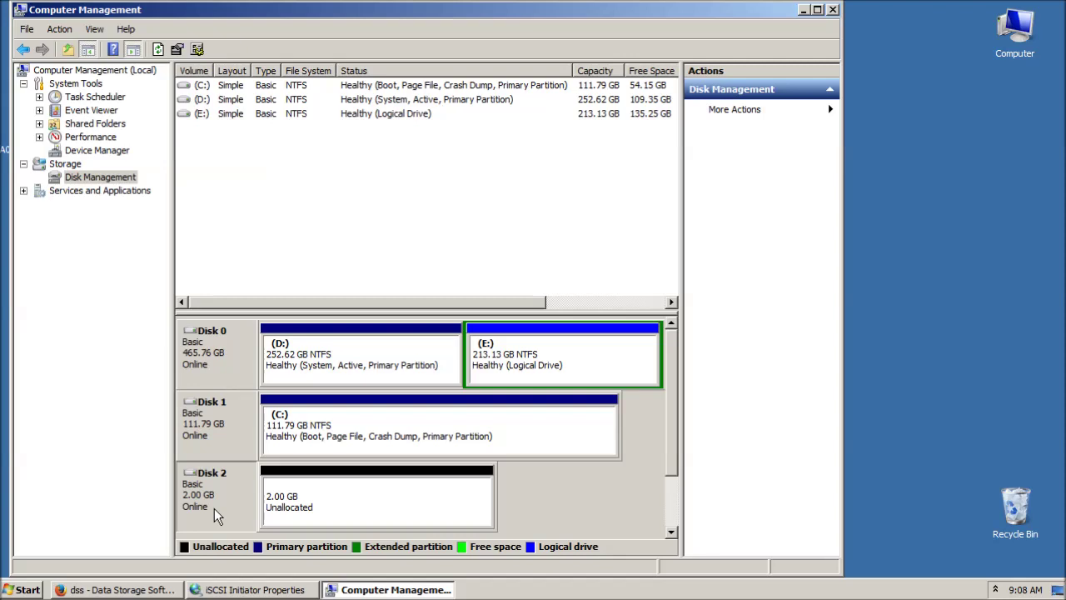
Create a 2045 MB quick-formatted NTFS simple volume F: named New Volume on Disk 2.
{"action": "left_click", "coordinate": [348, 509]}
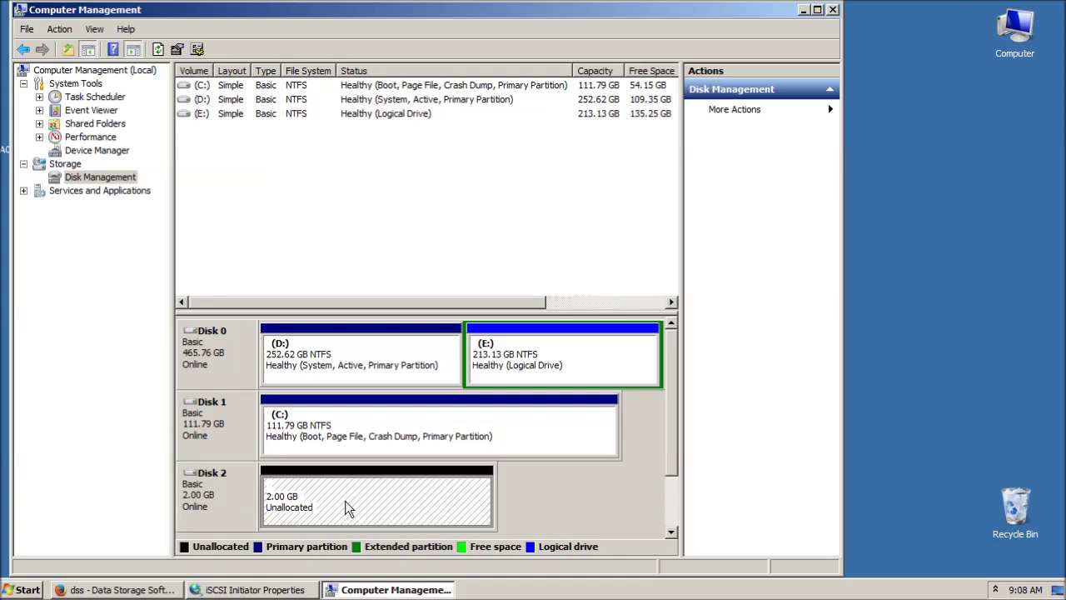
{"action": "right_click", "coordinate": [347, 508]}
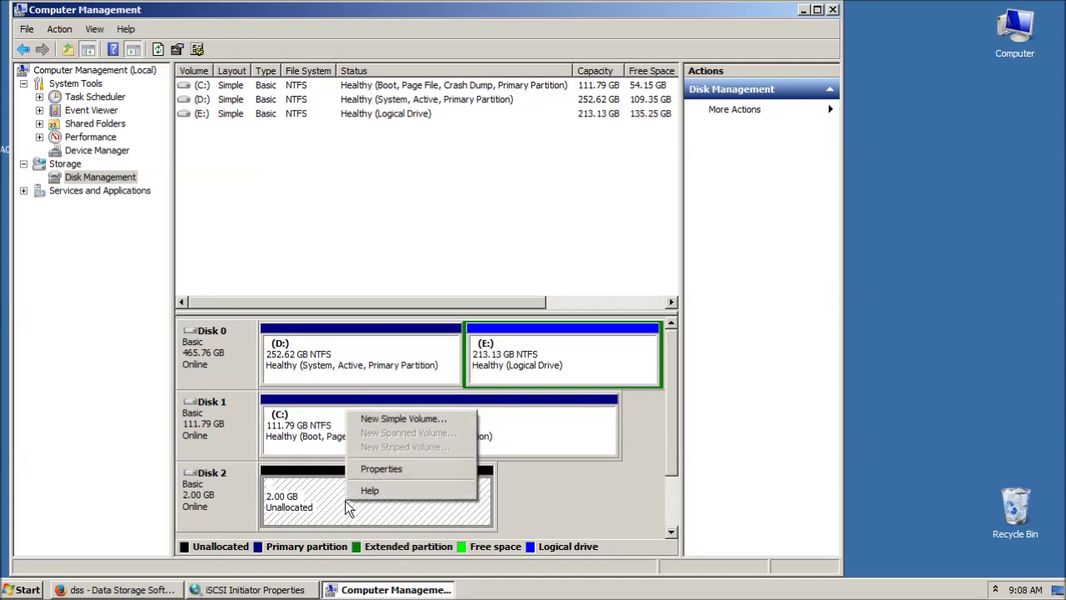
{"action": "left_click", "coordinate": [386, 424]}
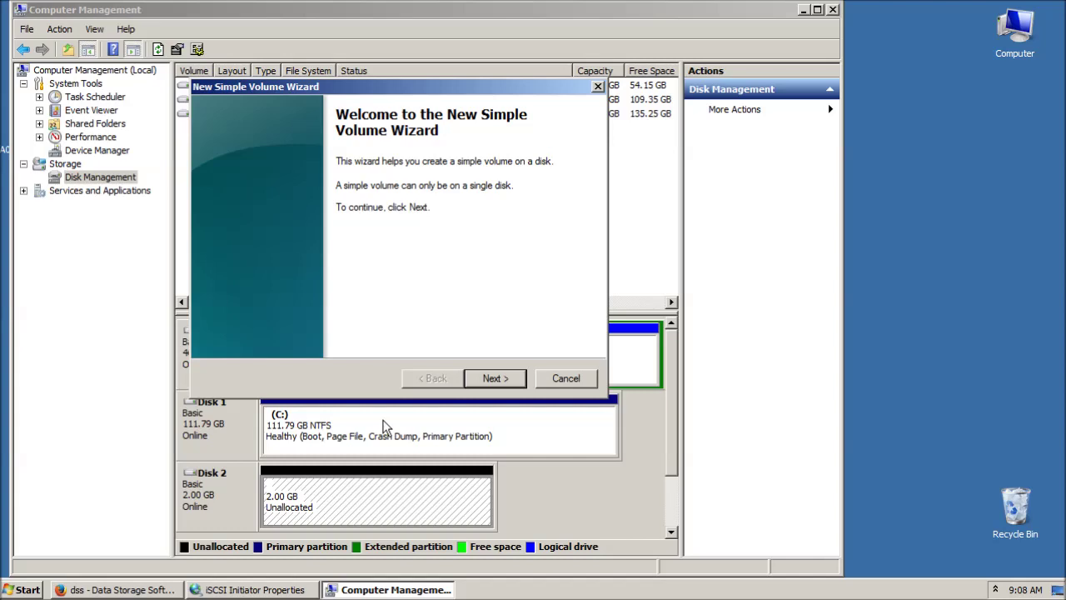
{"action": "left_click", "coordinate": [485, 379]}
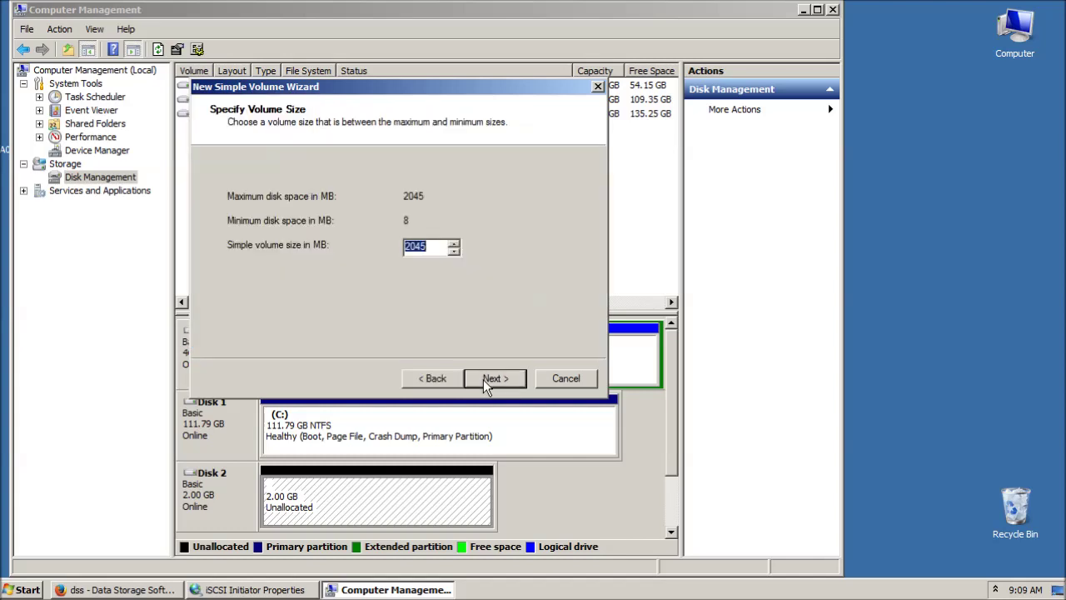
{"action": "left_click", "coordinate": [484, 380]}
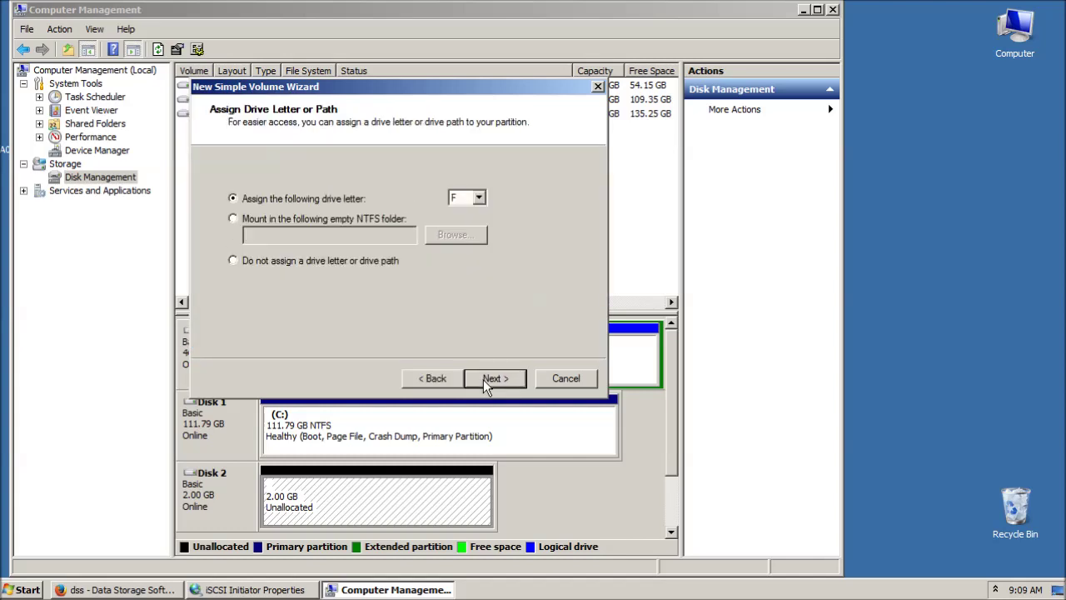
{"action": "left_click", "coordinate": [485, 380]}
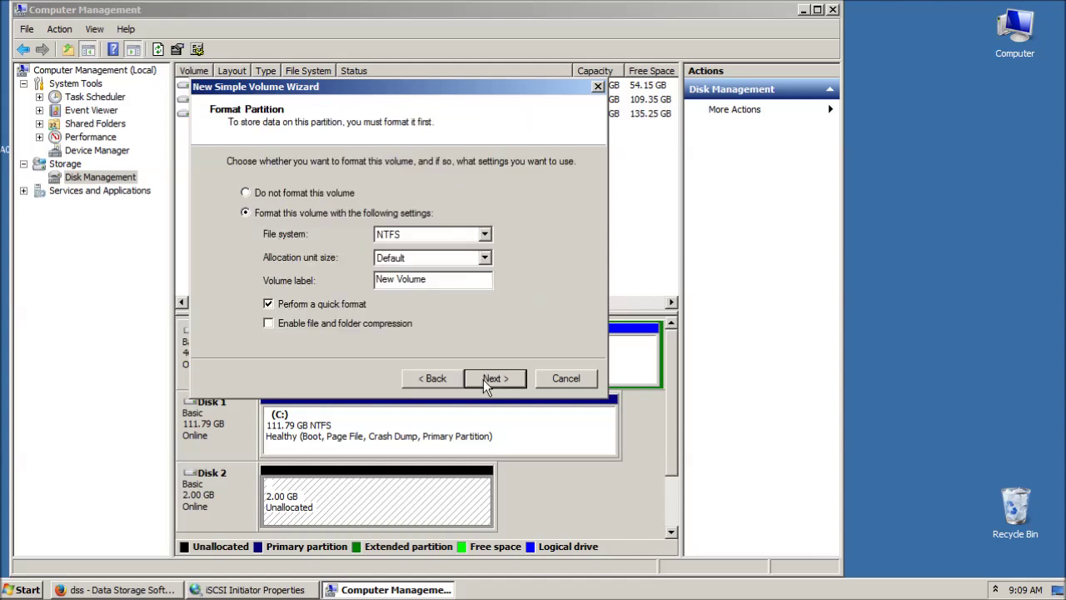
{"action": "left_click", "coordinate": [485, 379]}
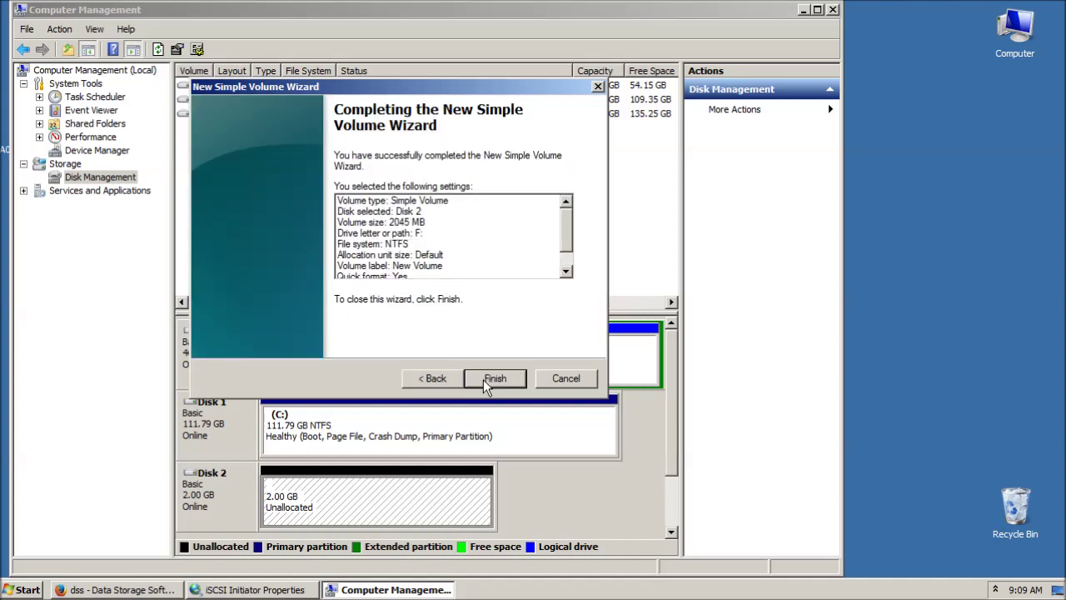
{"action": "left_click", "coordinate": [483, 379]}
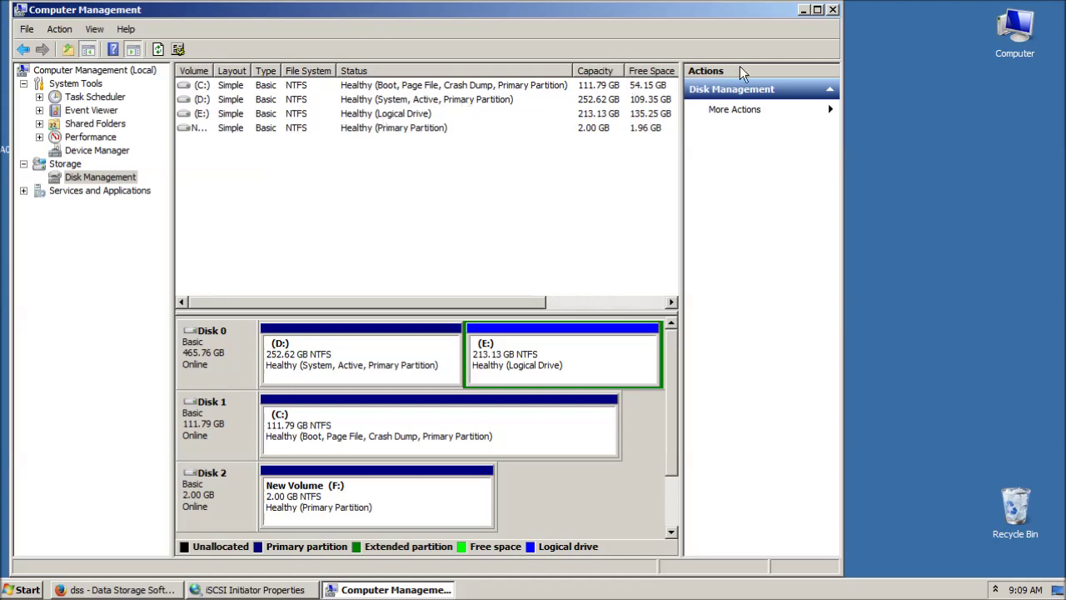
Open Computer once New Volume (F:) finishes formatting to view the drives.
{"action": "double_click", "coordinate": [1014, 33]}
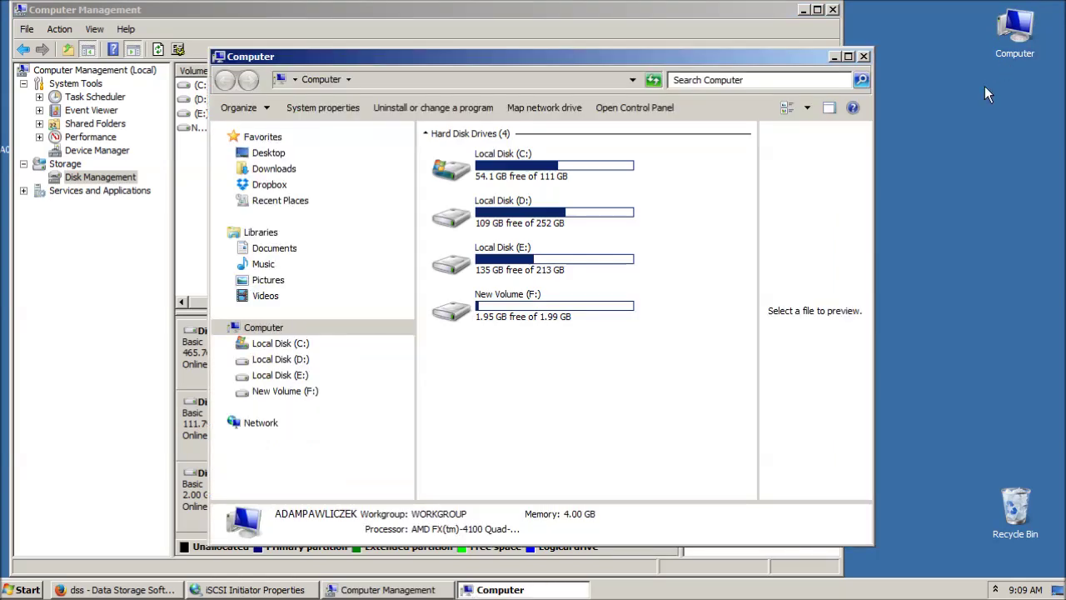
Create an empty text document named 'test' on New Volume (F:).
{"action": "left_click", "coordinate": [536, 314]}
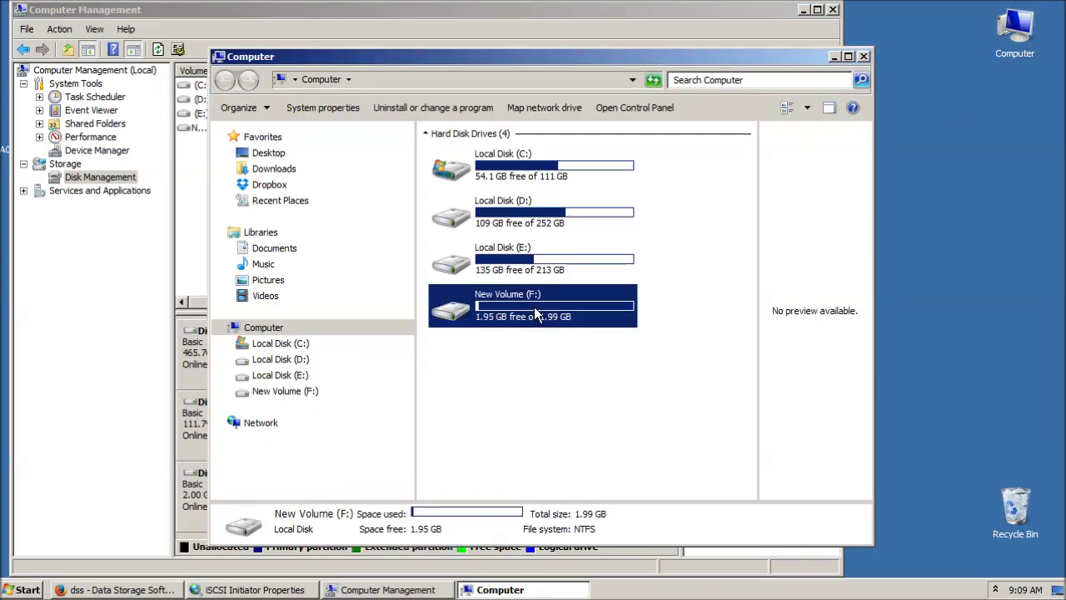
{"action": "double_click", "coordinate": [535, 314]}
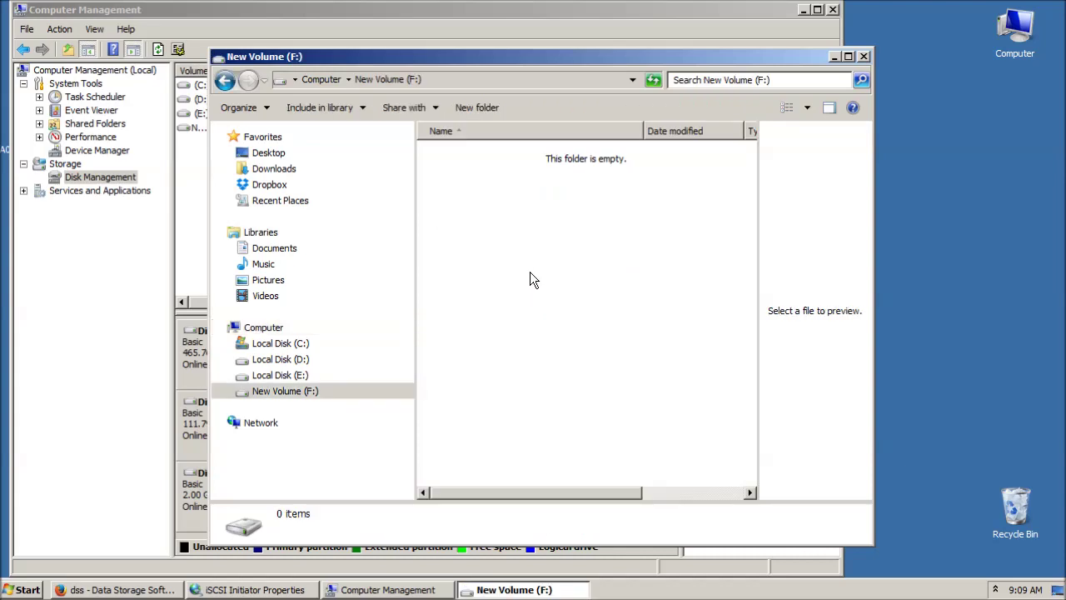
{"action": "right_click", "coordinate": [530, 273]}
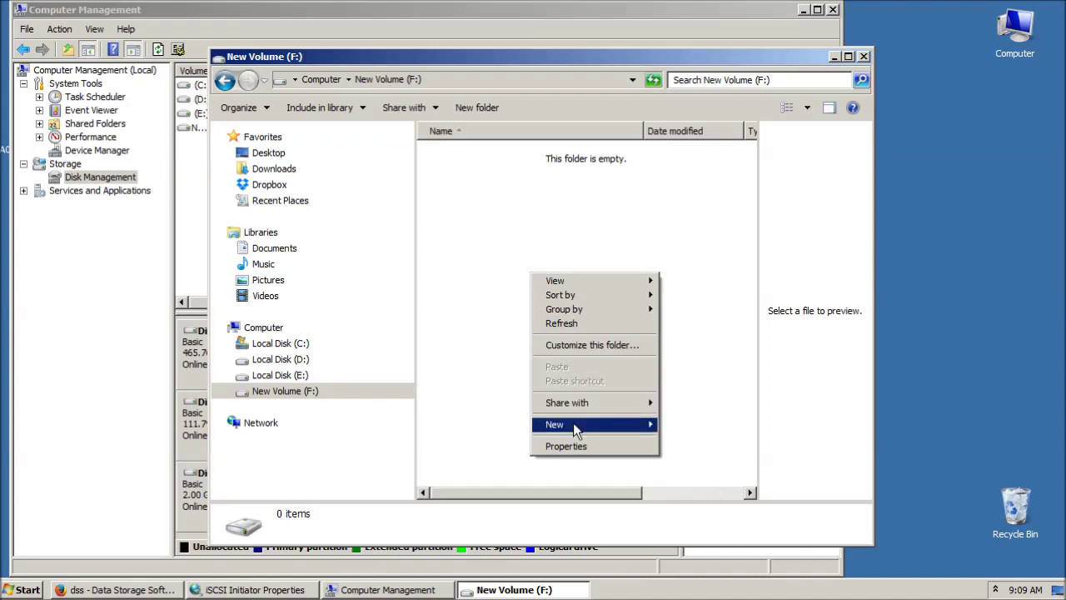
{"action": "mouse_move", "coordinate": [574, 424]}
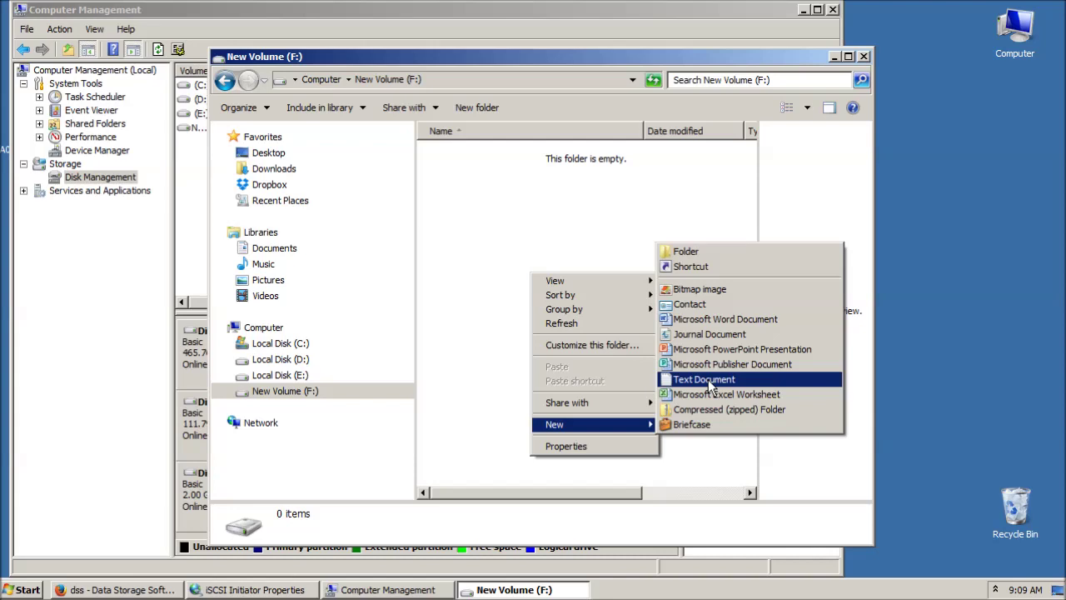
{"action": "left_click", "coordinate": [708, 379]}
{"action": "type", "text": "test"}
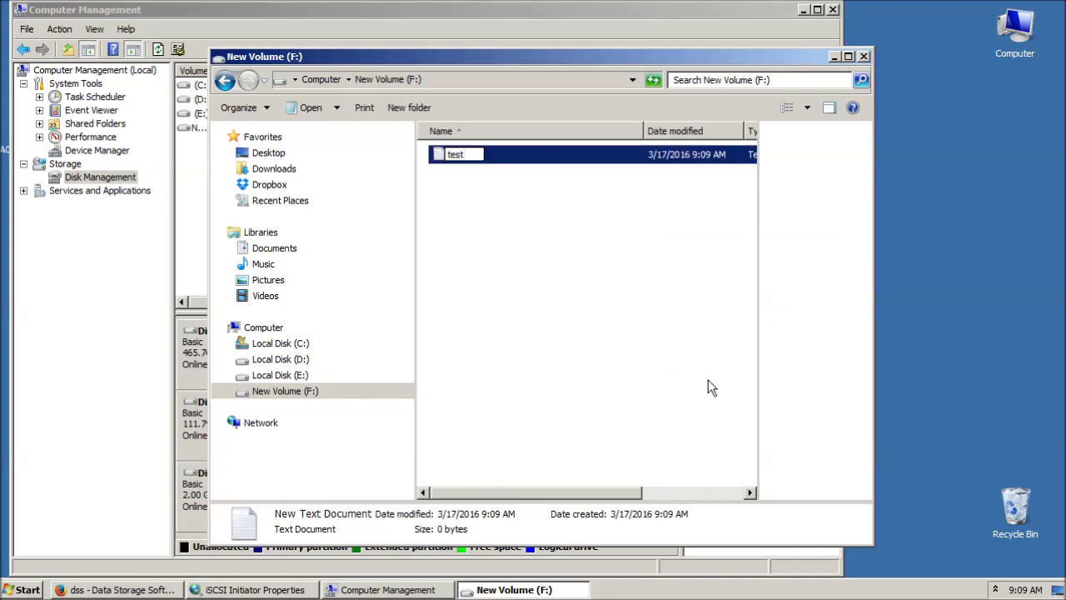
{"action": "key", "text": "Return"}
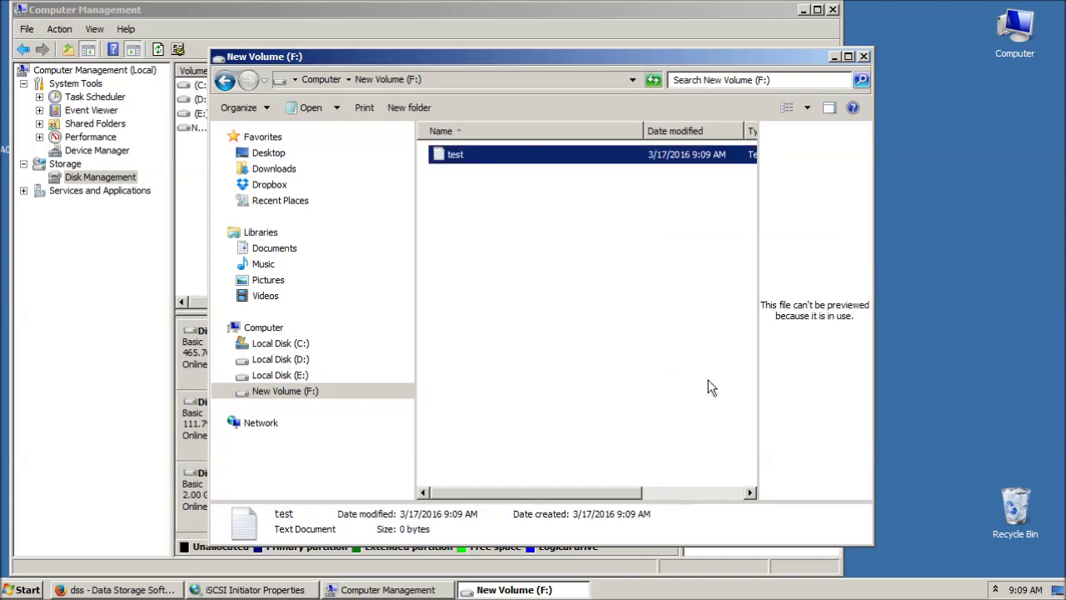